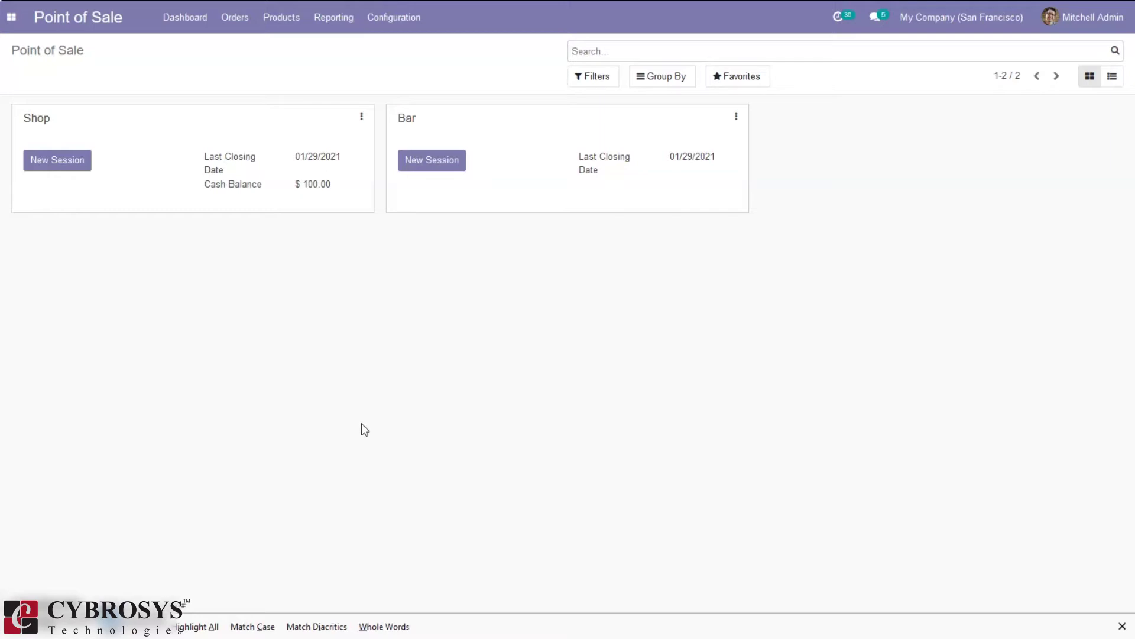
# Set the Shop's Advanced Cash Control authorized difference to 10.00, save, and start a new Shop session.
pyautogui.press('Tab')
pyautogui.press('Return')
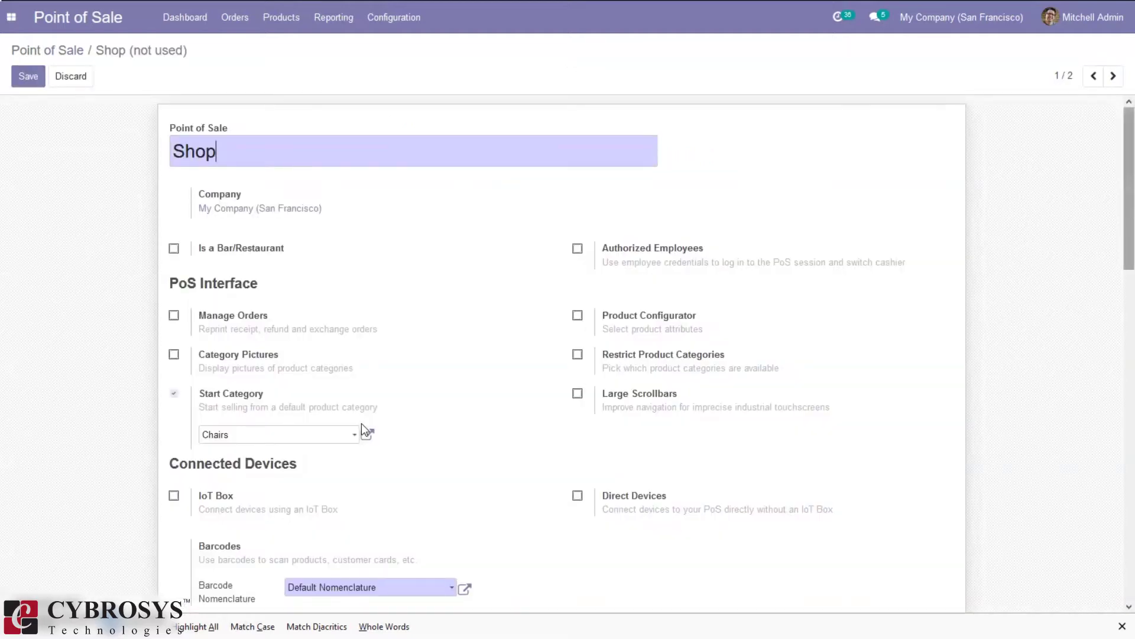
pyautogui.scroll(-3, 360, 423)
pyautogui.moveTo(1130, 208); pyautogui.dragTo(1130, 312)
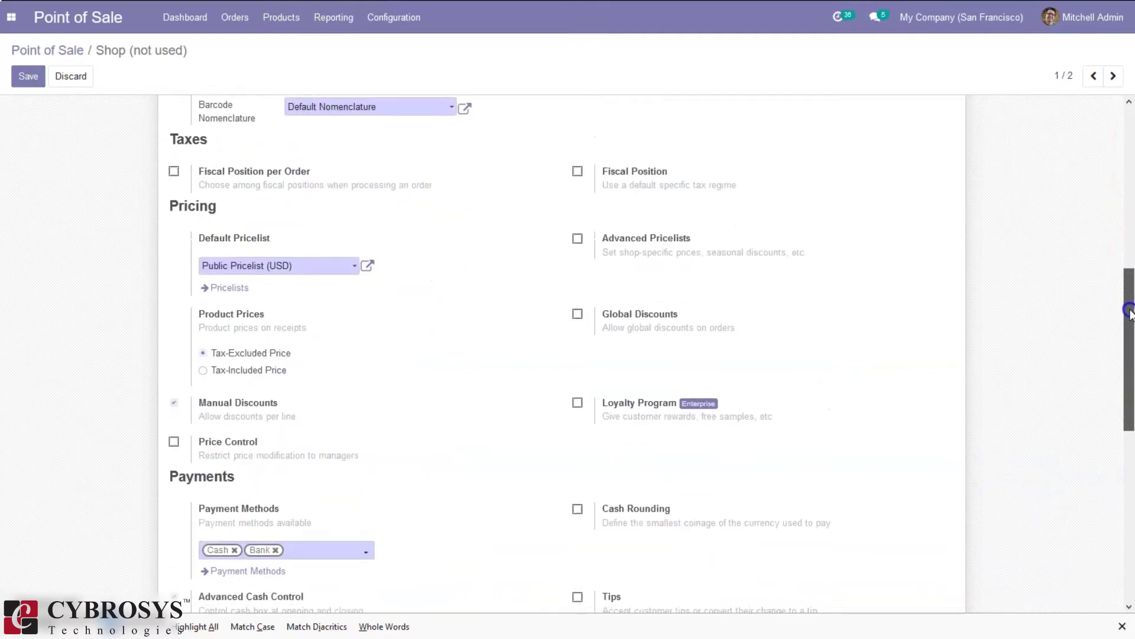
pyautogui.moveTo(1130, 312); pyautogui.dragTo(1130, 365)
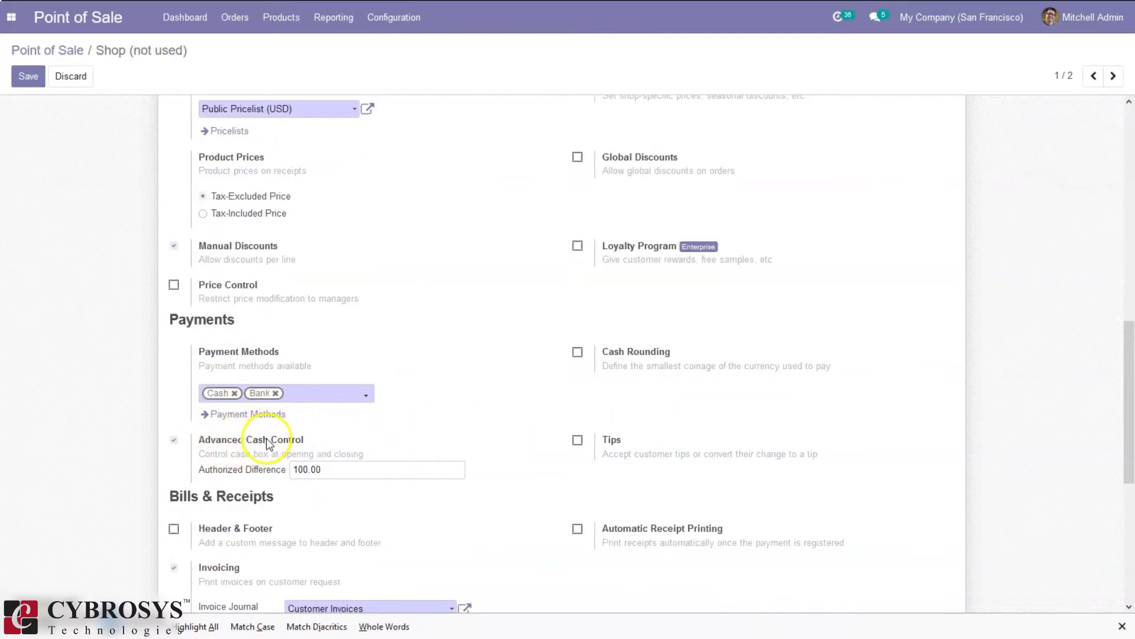
pyautogui.moveTo(268, 443)
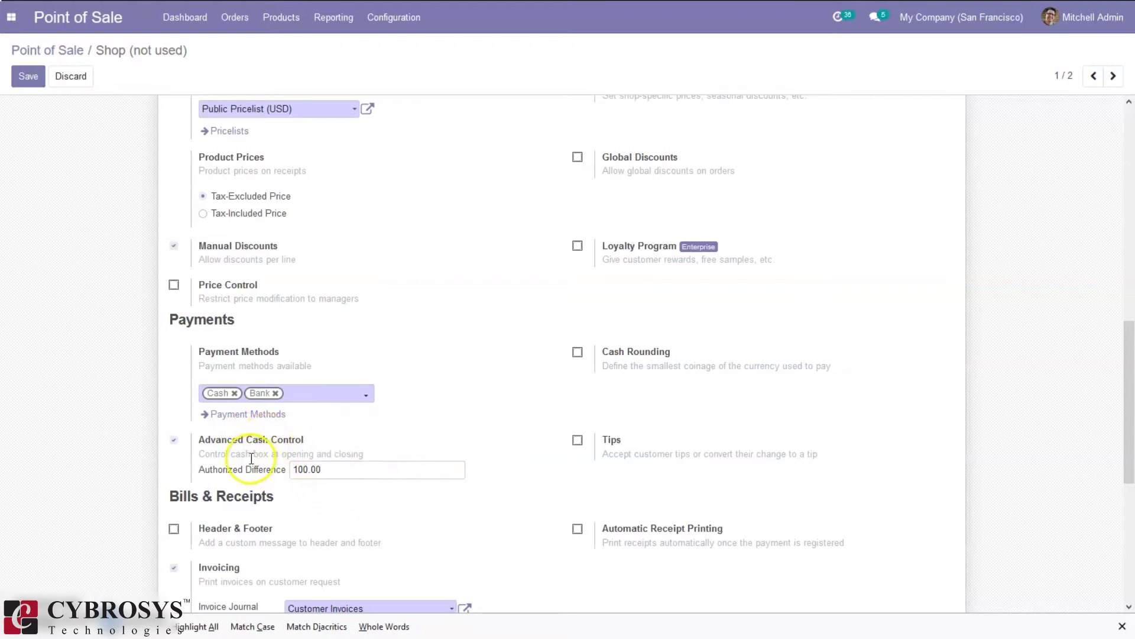
pyautogui.click(308, 468)
pyautogui.press('BackSpace')
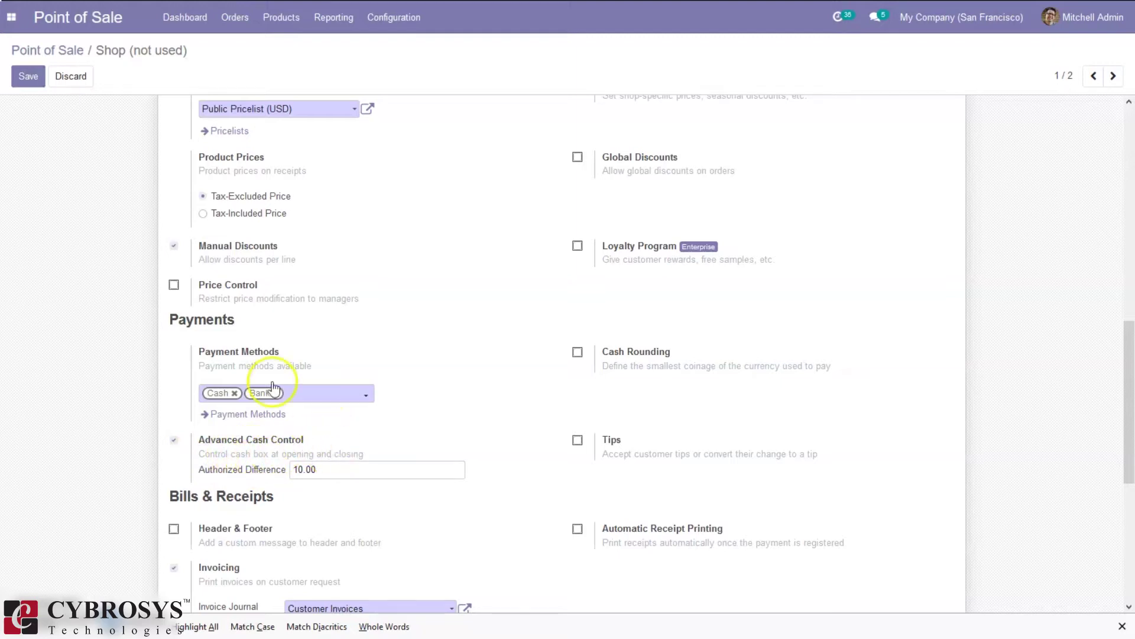
pyautogui.click(24, 84)
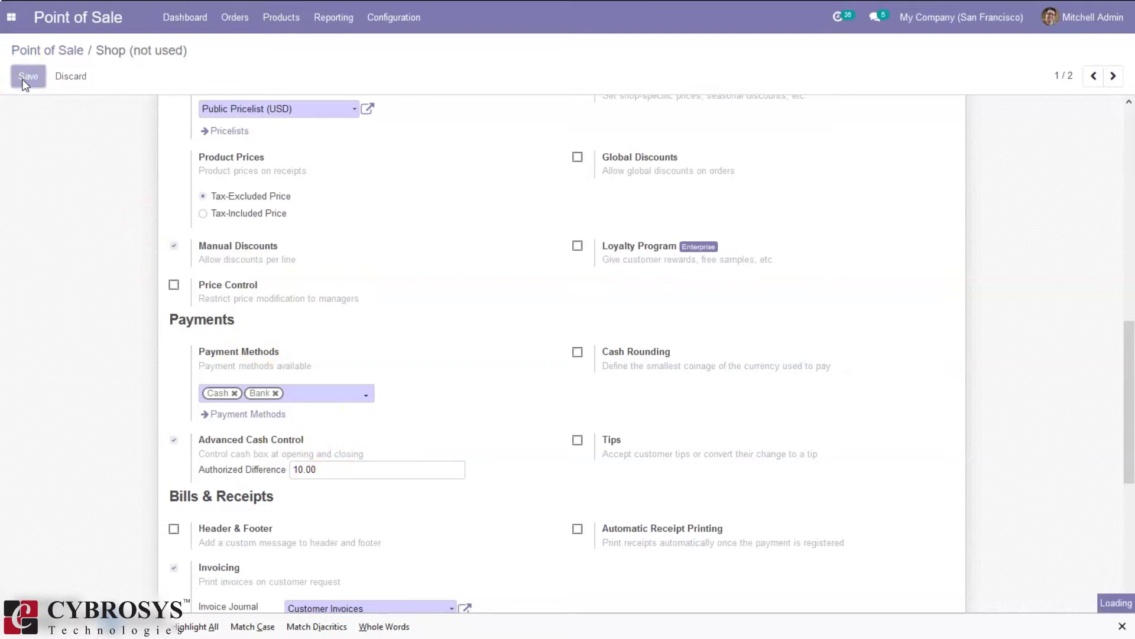
pyautogui.click(58, 50)
pyautogui.click(58, 161)
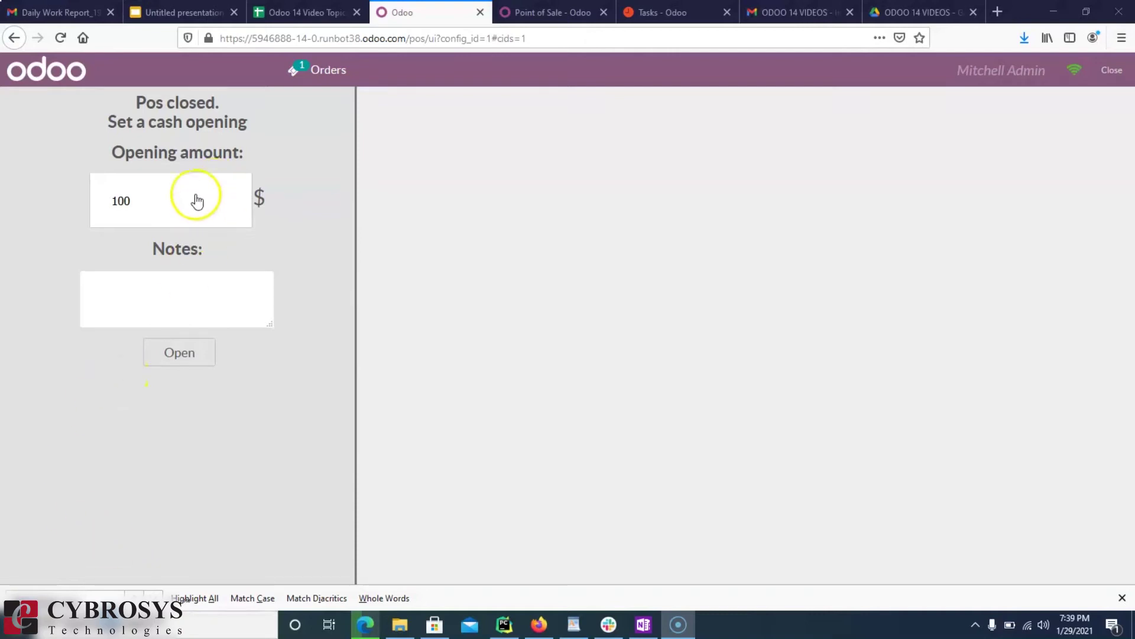
# Enter 1000 as the new Shop session's opening cash amount.
pyautogui.click(146, 201)
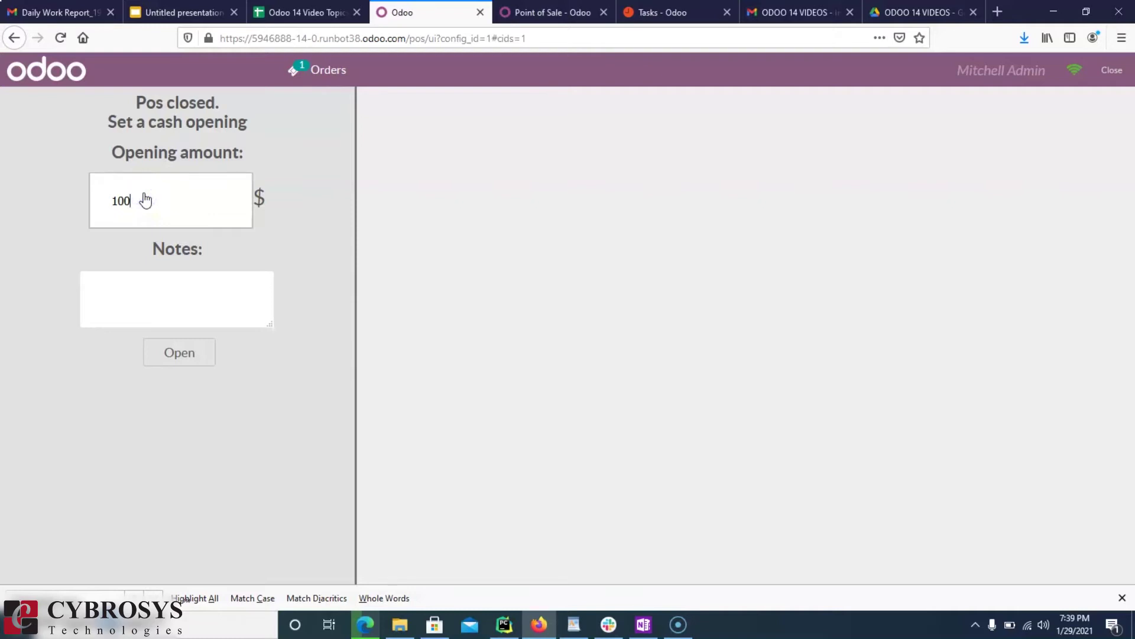
pyautogui.press('BackSpace')
pyautogui.press('BackSpace')
pyautogui.write('000')
pyautogui.click(160, 226)
# Open the session and add the Steel and Aluminium conference chairs and Office Chair Black to the order.
pyautogui.click(171, 349)
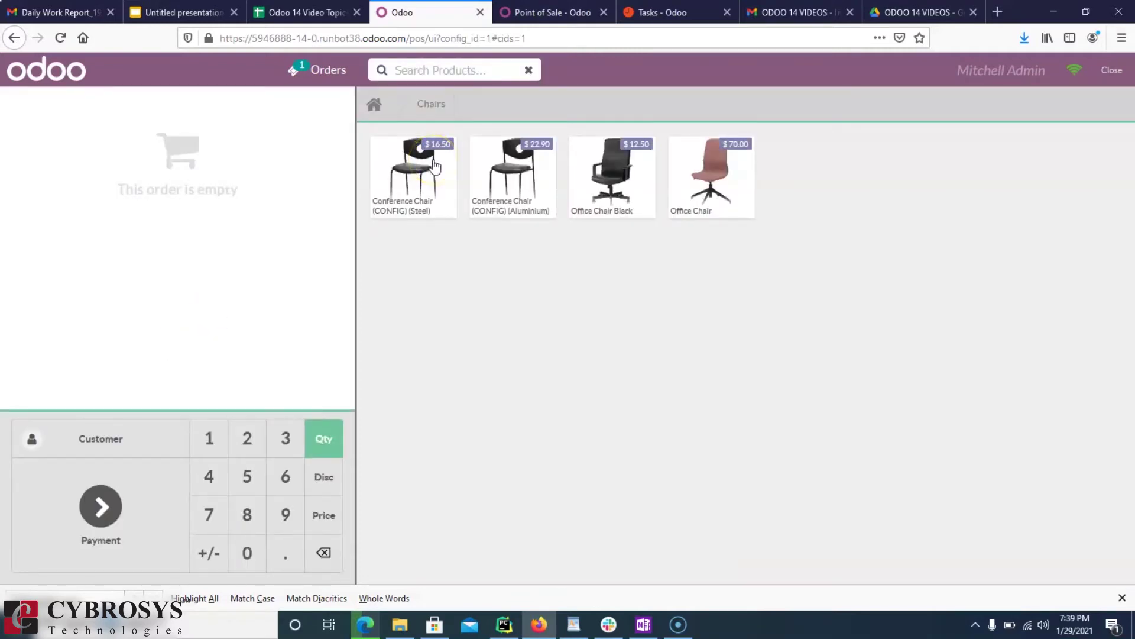
pyautogui.click(425, 175)
pyautogui.click(514, 180)
pyautogui.click(584, 179)
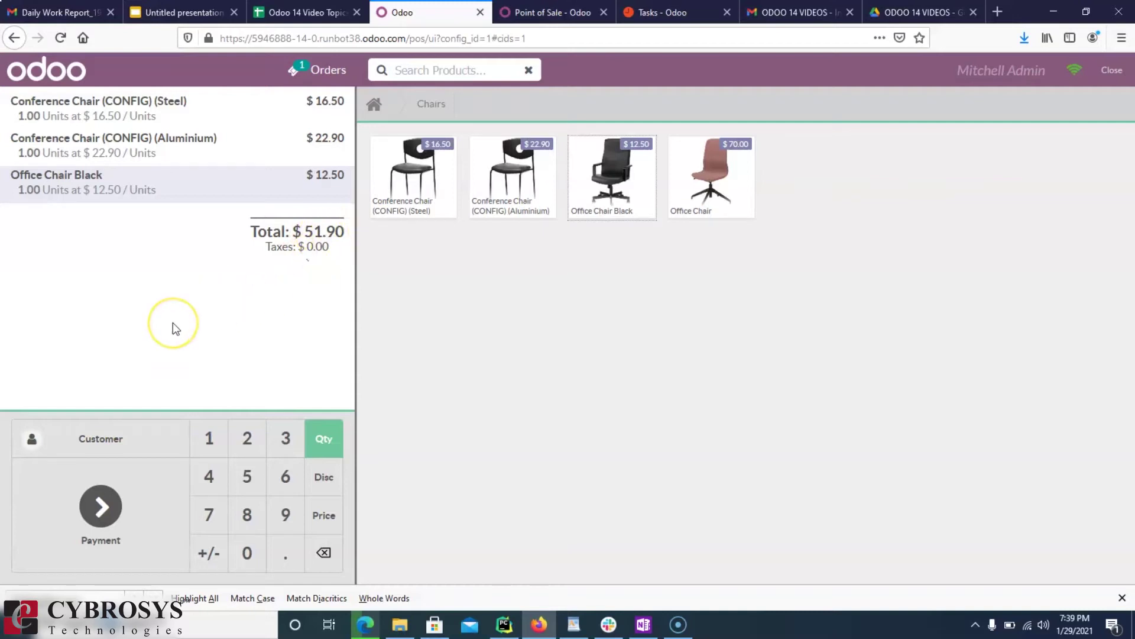
# Pay the $51.90 order in full with Cash and validate it.
pyautogui.click(114, 499)
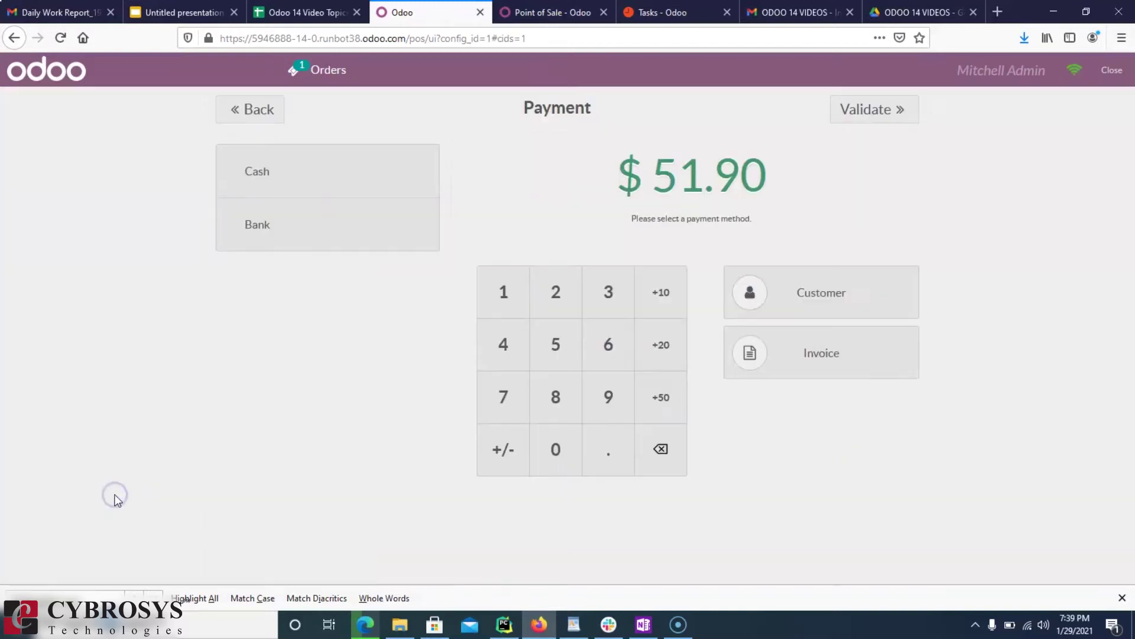
pyautogui.click(322, 188)
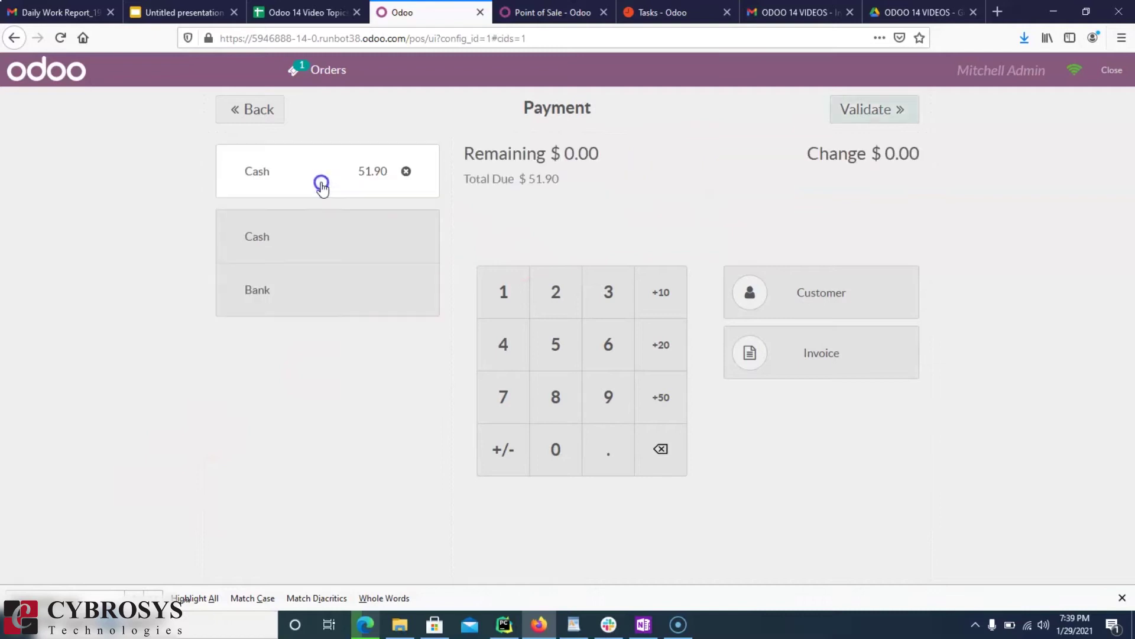
pyautogui.click(853, 118)
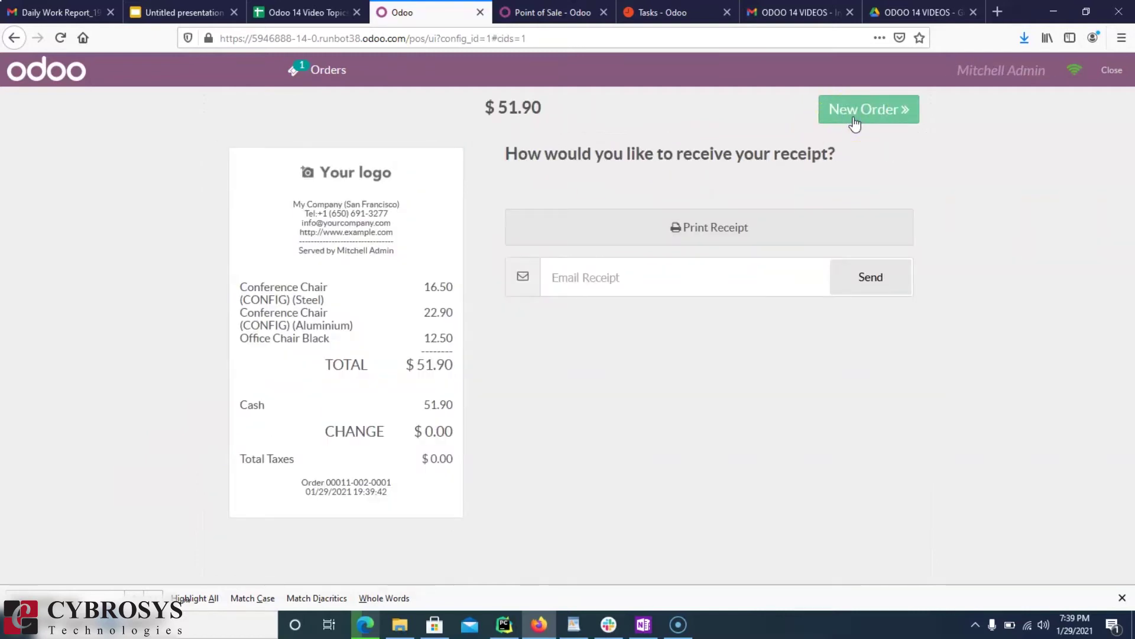
pyautogui.click(868, 112)
# Close the register and open session POS/00011 from the Shop card on the dashboard.
pyautogui.press('F11')
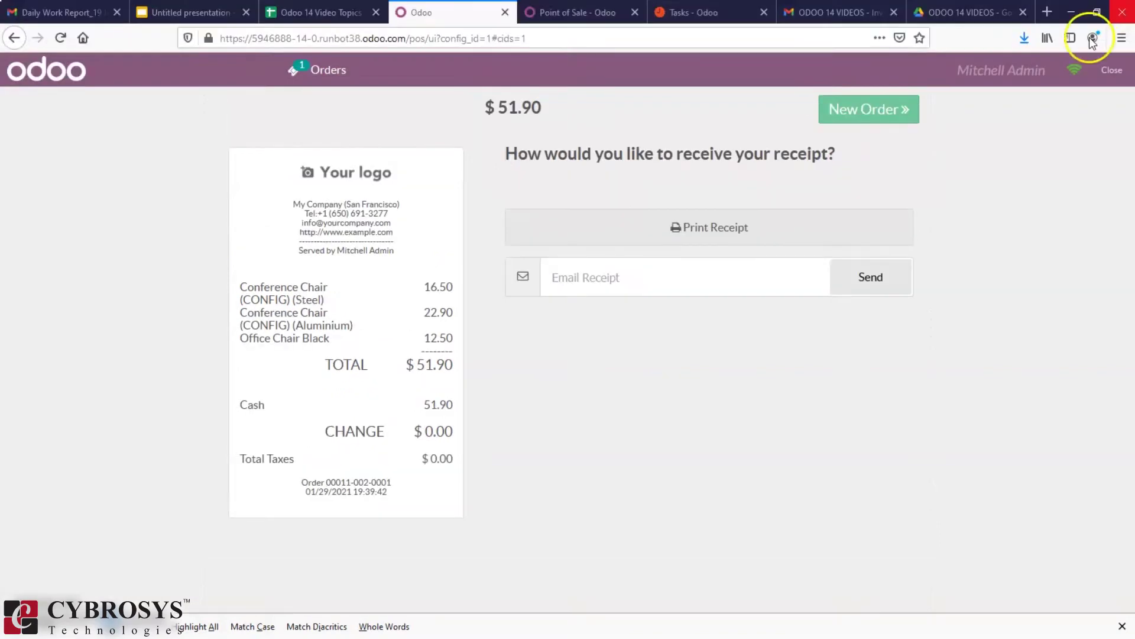
pyautogui.click(1108, 25)
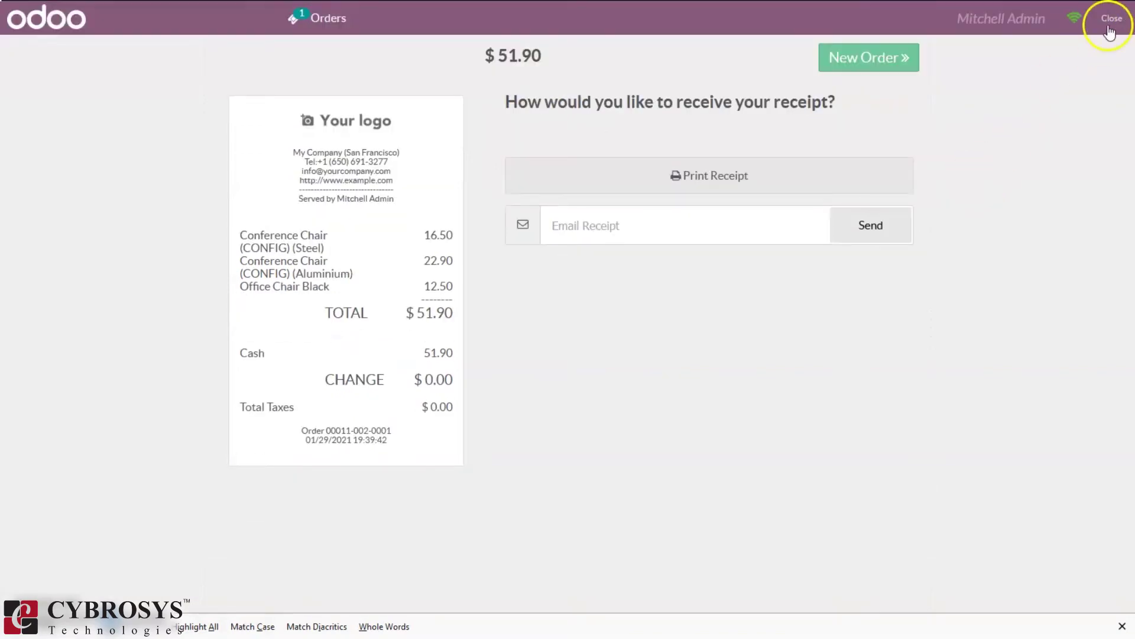
pyautogui.click(1111, 30)
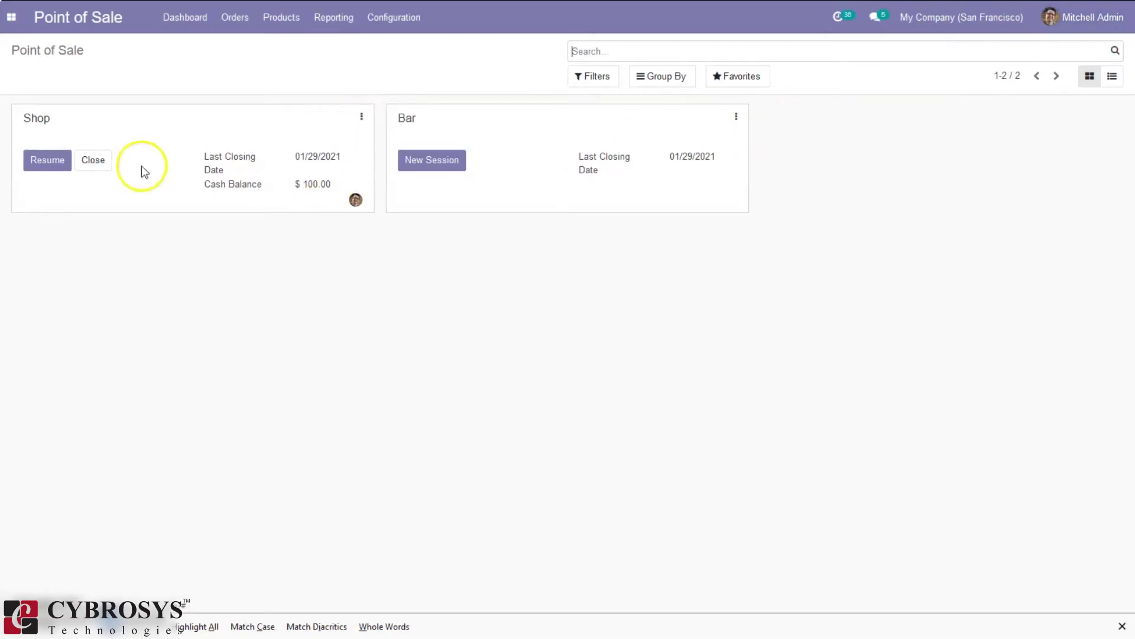
pyautogui.click(99, 165)
pyautogui.click(99, 166)
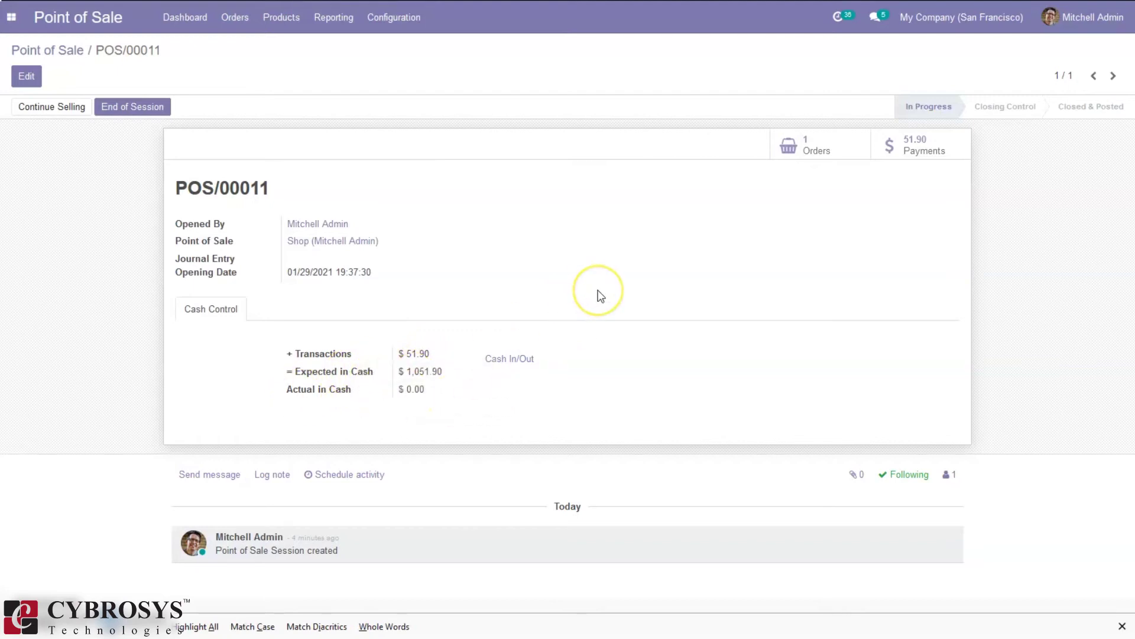
# Record a cash-out of -100 with reason 'Lunch'.
pyautogui.click(497, 362)
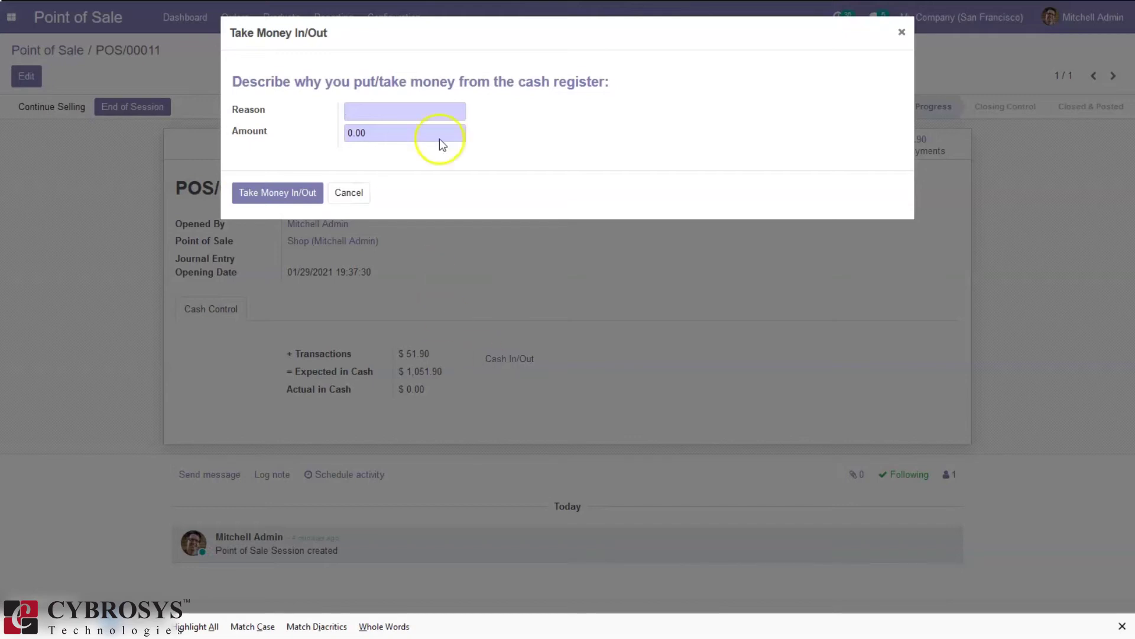
pyautogui.click(358, 112)
pyautogui.click(351, 134)
pyautogui.write('10-0.00')
pyautogui.click(257, 204)
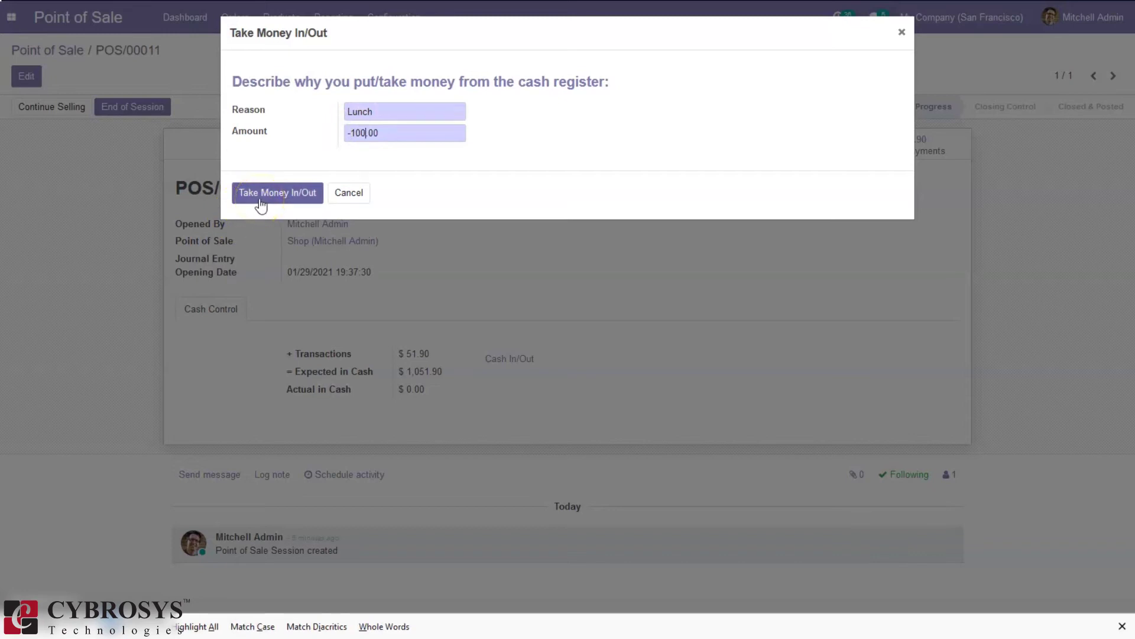
pyautogui.click(260, 204)
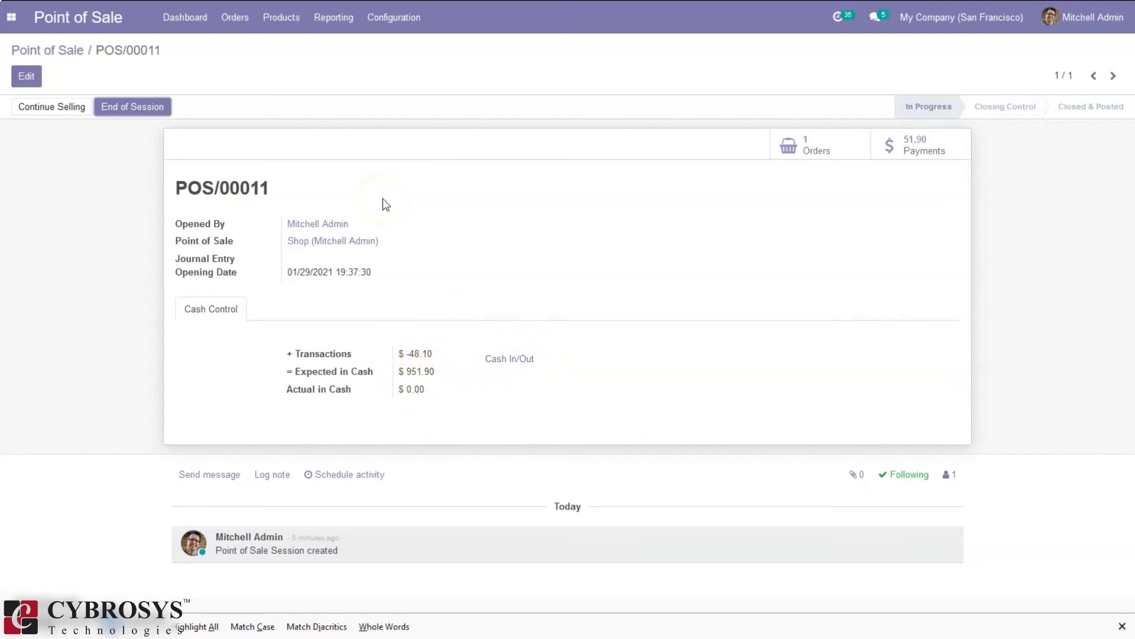
# Record a cash-in of 200 with reason 'Put In'.
pyautogui.click(518, 368)
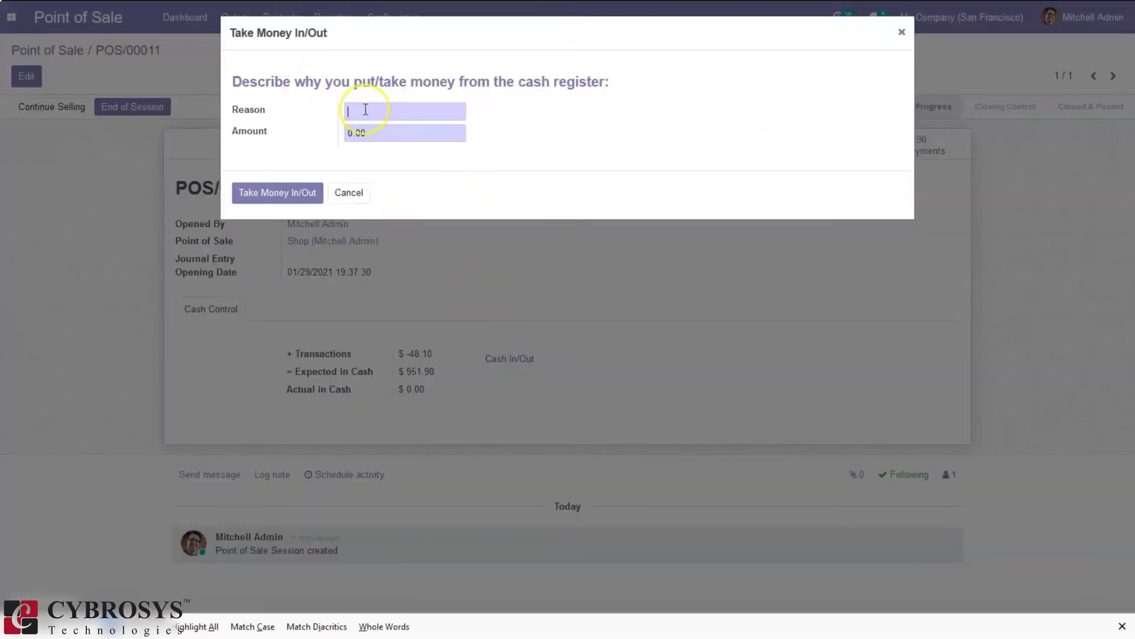
pyautogui.write('Put In')
pyautogui.click(354, 133)
pyautogui.write('100')
pyautogui.write('200')
pyautogui.click(279, 198)
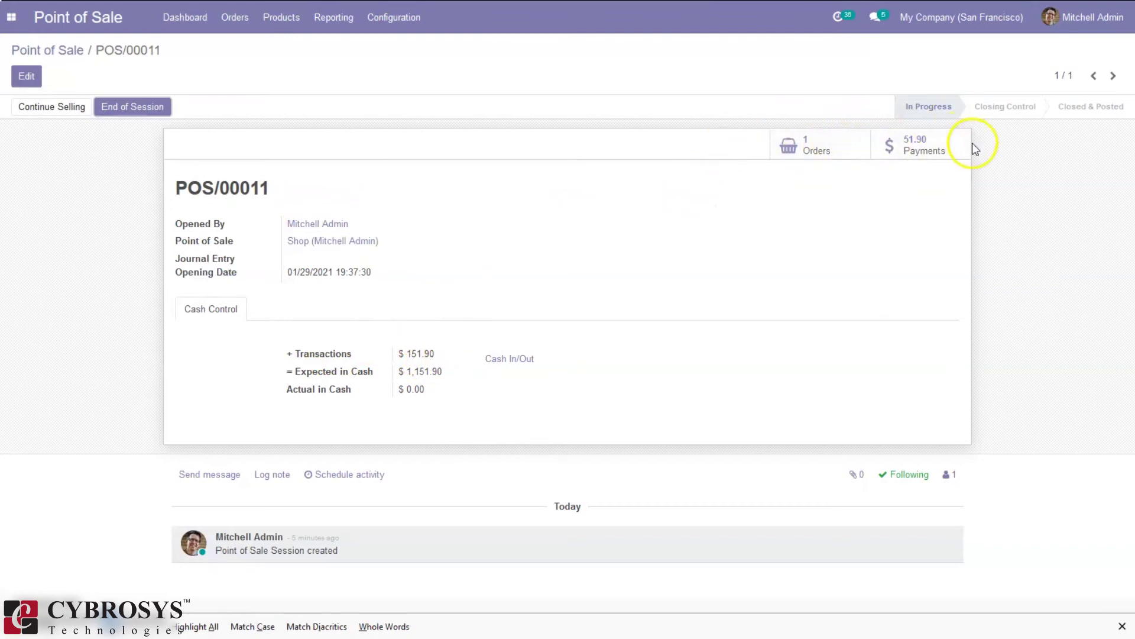
# End session POS/00011 so it reaches Closing Control, then make its form editable.
pyautogui.click(116, 112)
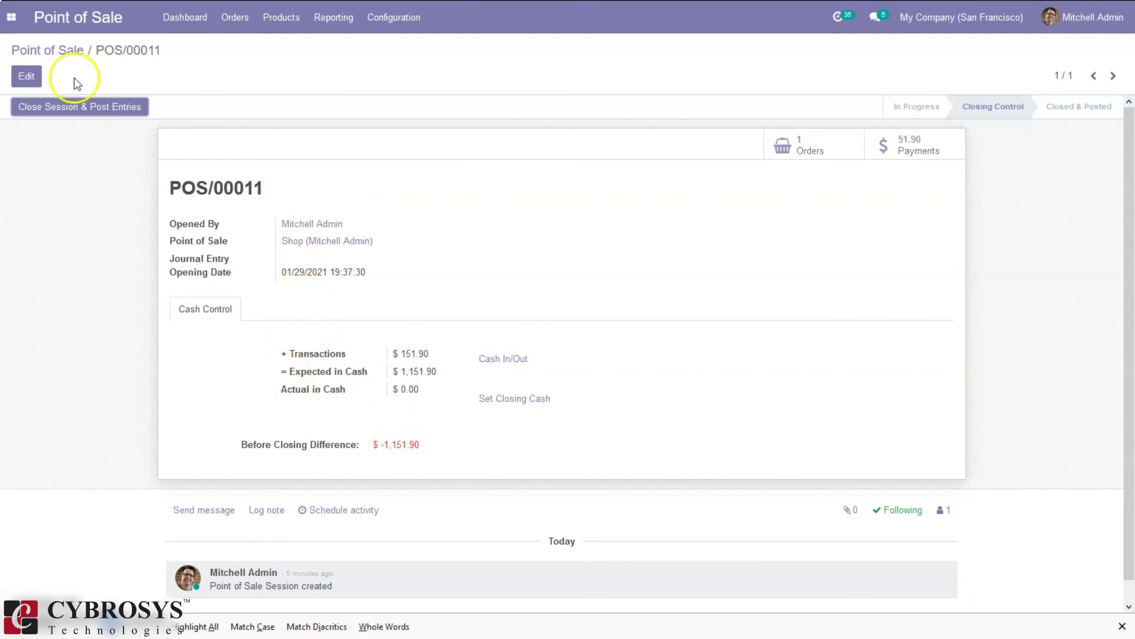
pyautogui.click(27, 75)
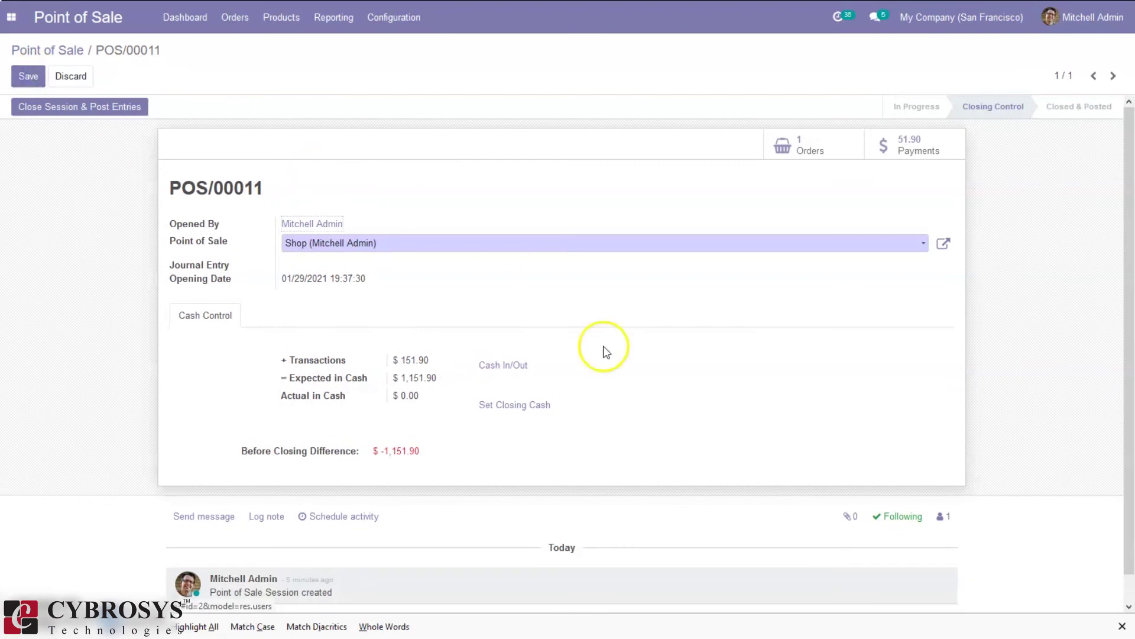
# Count 1000 coins on the $2.00 line as closing cash, totalling $2,000.00.
pyautogui.click(502, 405)
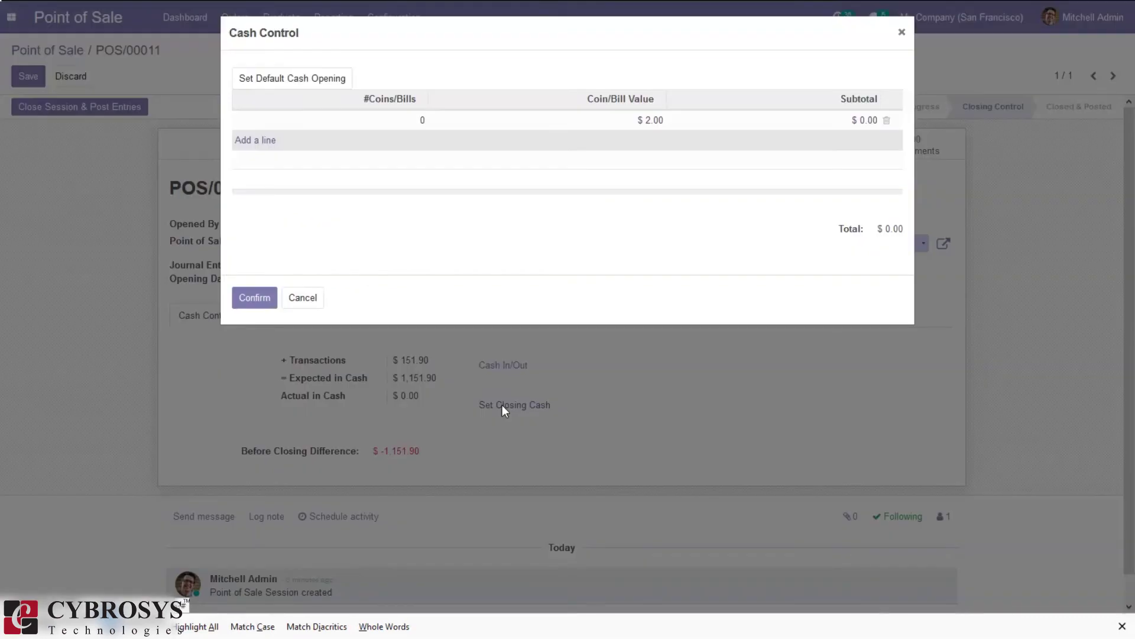
pyautogui.click(427, 120)
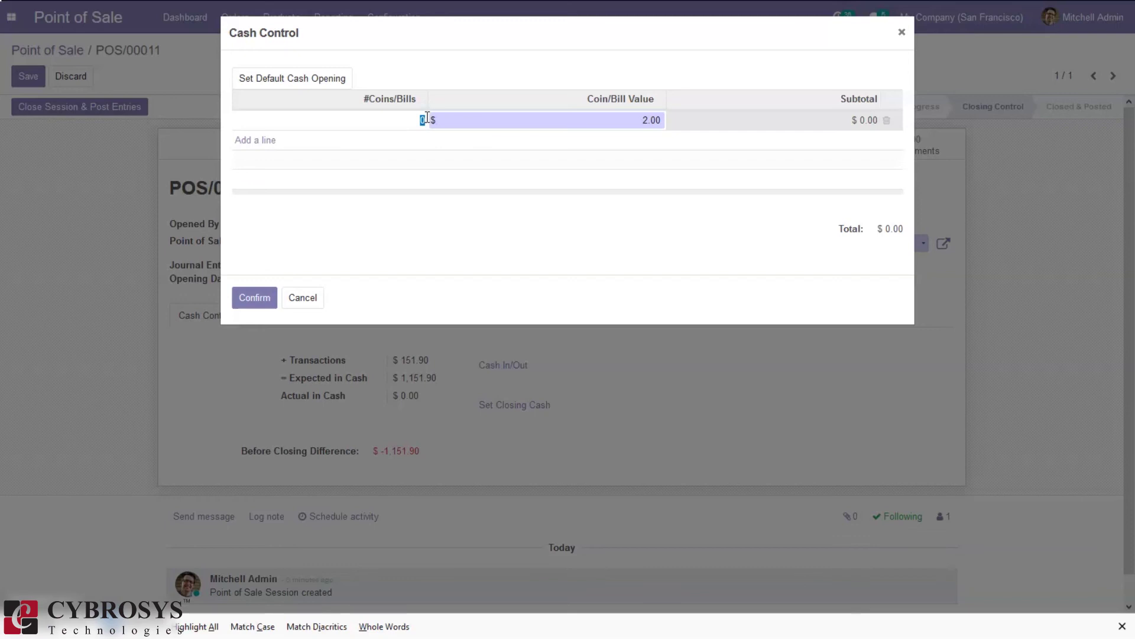
pyautogui.write('1000')
pyautogui.click(268, 302)
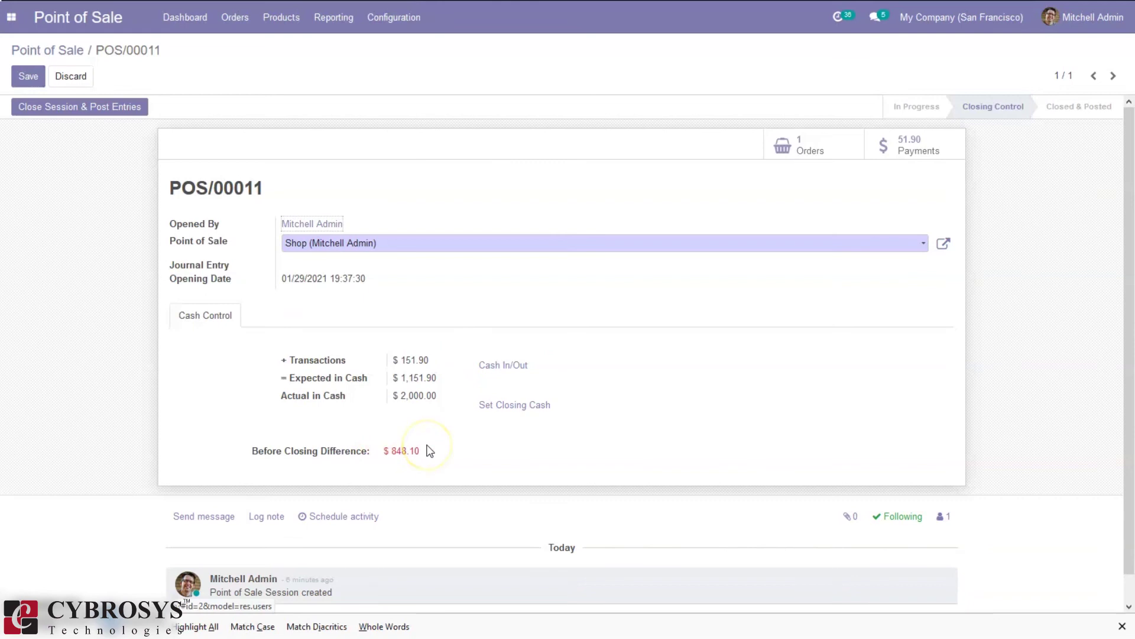
pyautogui.click(519, 367)
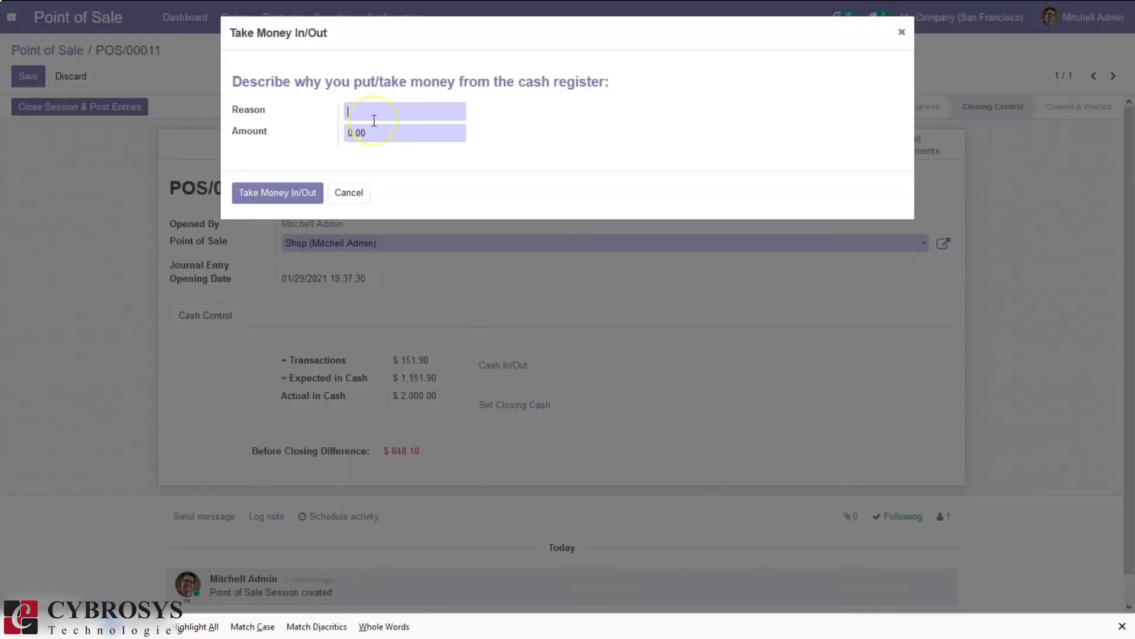
# Record a cash-in of 840 with reason 'put in'.
pyautogui.write('848')
pyautogui.press('BackSpace')
pyautogui.write('0')
pyautogui.press('BackSpace')
pyautogui.press('BackSpace')
pyautogui.press('BackSpace')
pyautogui.write('put in')
pyautogui.click(363, 135)
pyautogui.write('840')
pyautogui.click(266, 192)
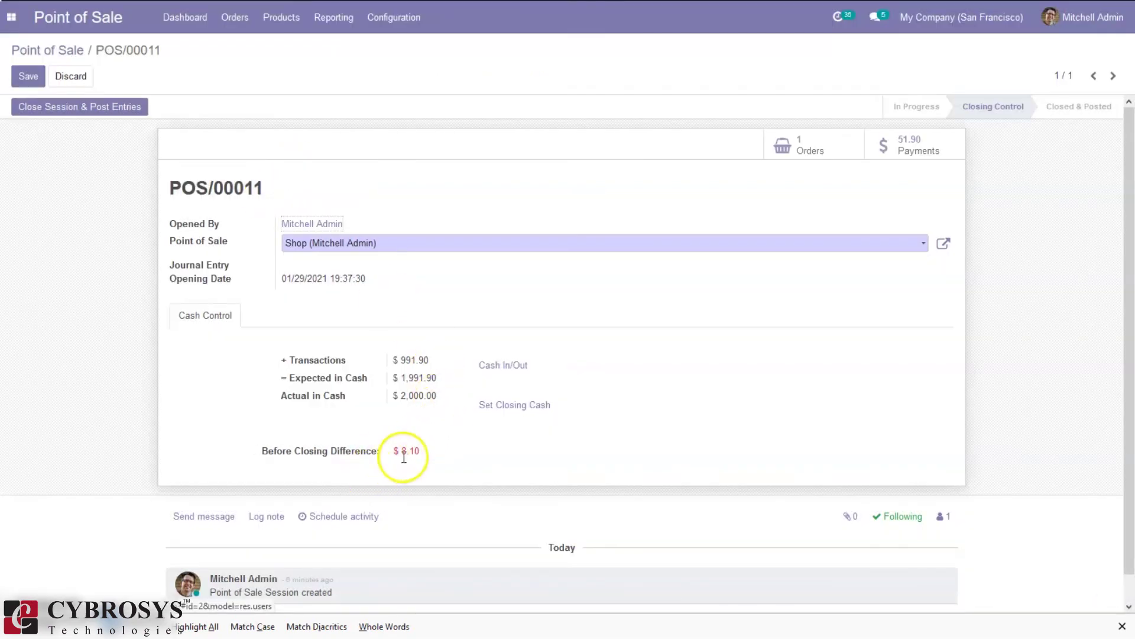
# Close session POS/00011 and post its entries.
pyautogui.moveTo(369, 459)
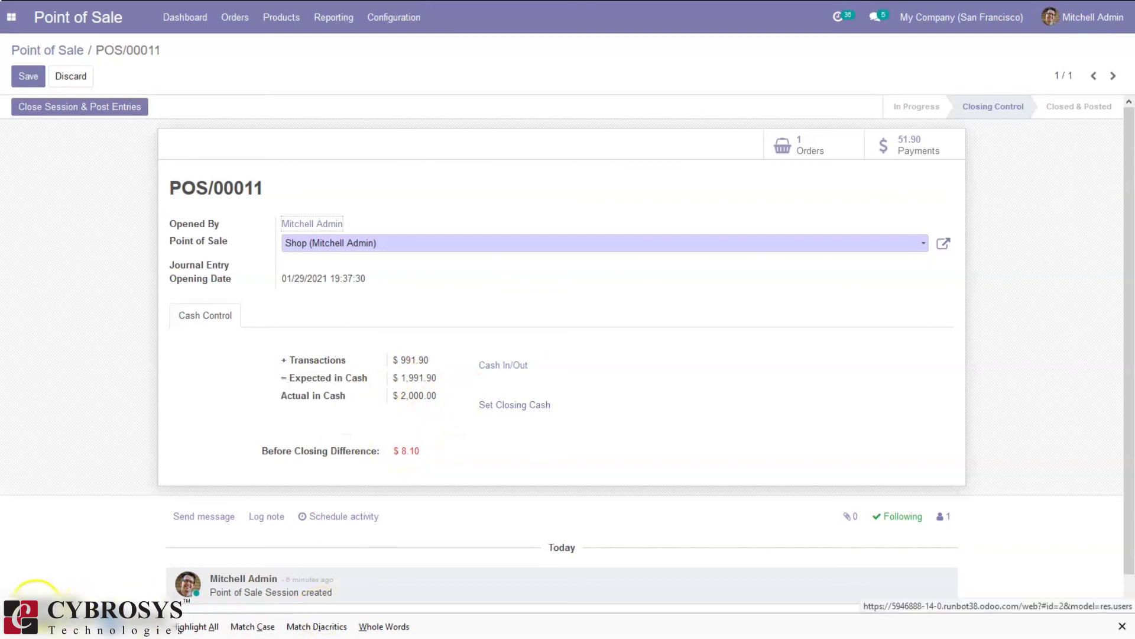
pyautogui.click(98, 112)
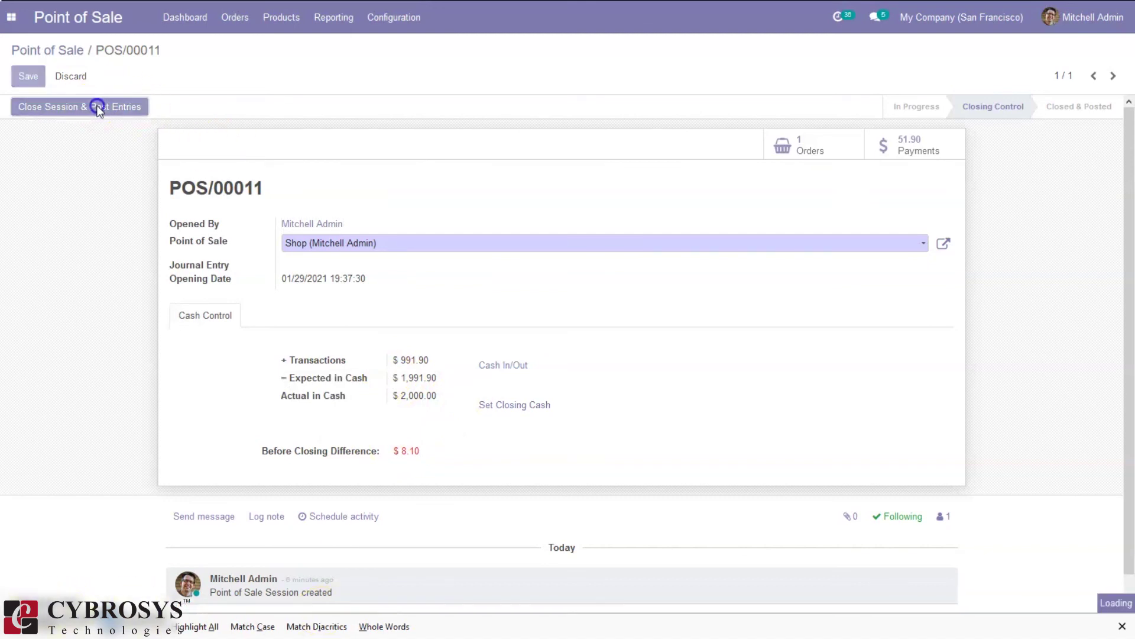
pyautogui.click(145, 112)
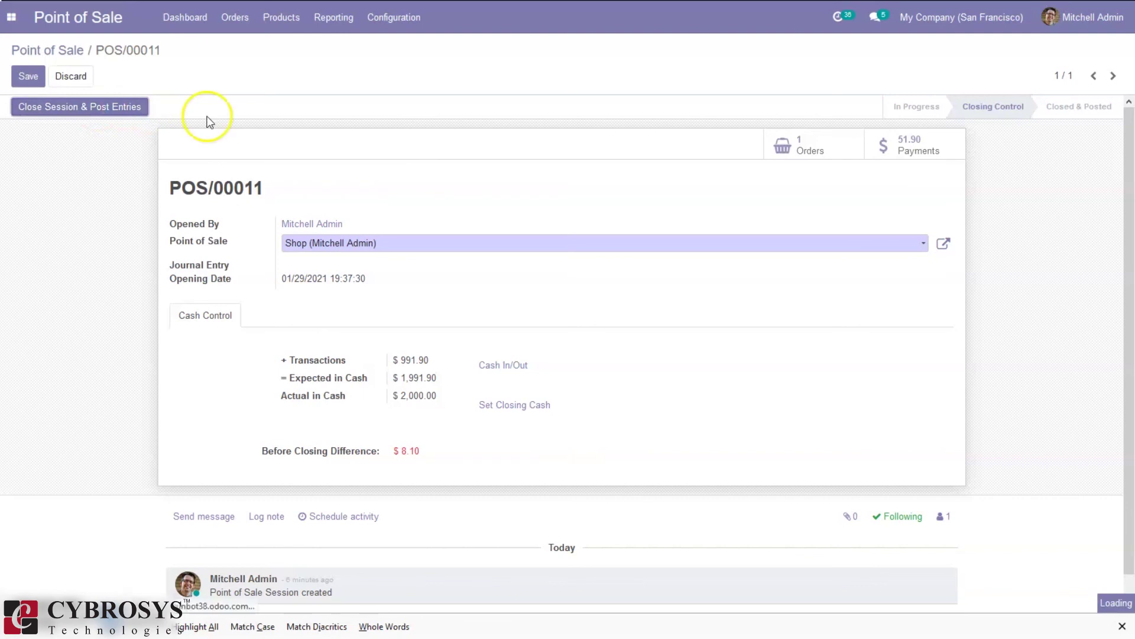